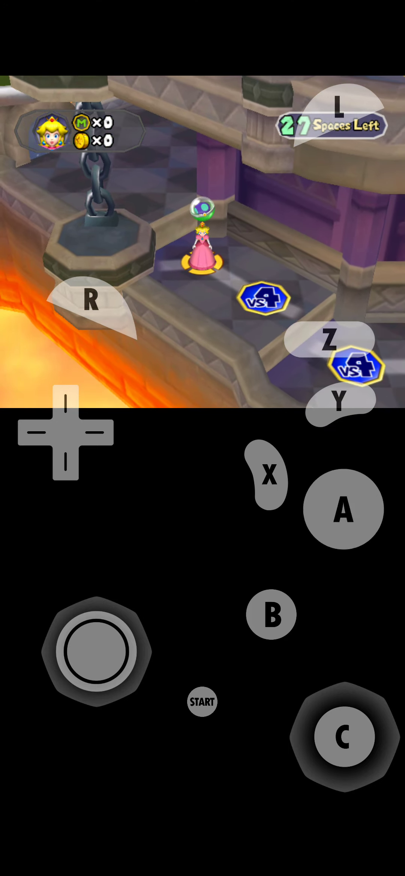
Hit the dice block so Peach moves onto a space that triggers Treasure Trawlers
{"action": "left_click", "coordinate": [343, 509]}
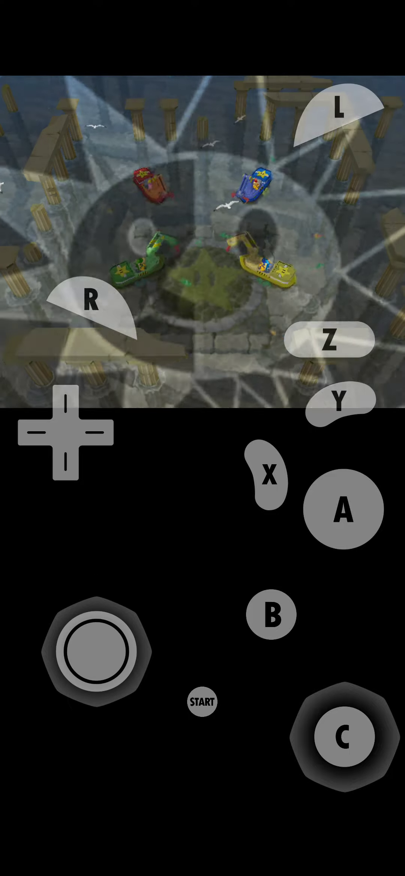
Steer Peach's boat around the arena, grabbing treasure with the crane
{"action": "mouse_move", "coordinate": [96, 651]}
{"action": "left_mouse_down"}
{"action": "mouse_move", "coordinate": [122, 657]}
{"action": "mouse_move", "coordinate": [95, 651]}
{"action": "mouse_move", "coordinate": [71, 608]}
{"action": "left_mouse_up"}
{"action": "left_click", "coordinate": [342, 511]}
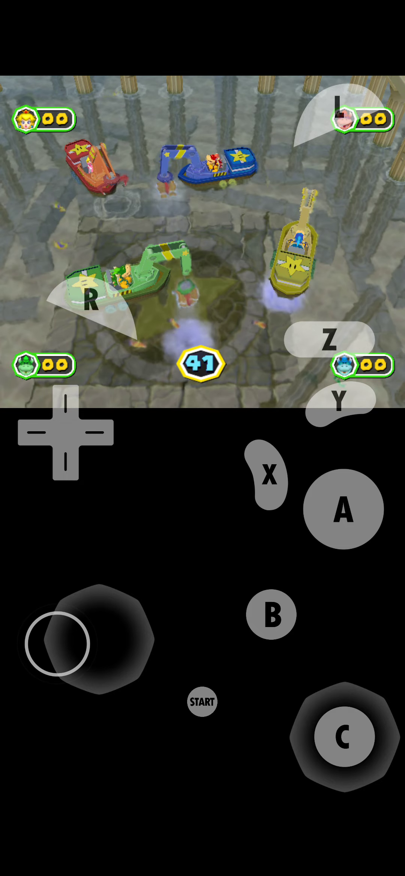
{"action": "left_click_drag", "start_coordinate": [60, 650], "coordinate": [96, 651]}
{"action": "left_click", "coordinate": [343, 510]}
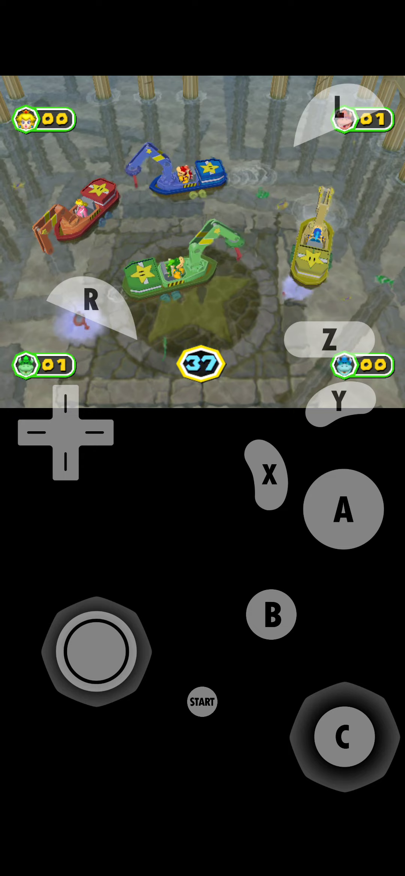
{"action": "left_click_drag", "start_coordinate": [96, 650], "coordinate": [114, 641]}
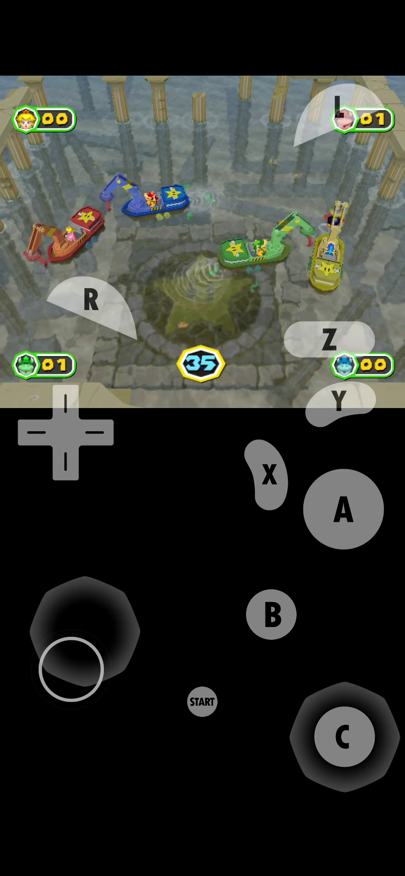
{"action": "left_click_drag", "start_coordinate": [71, 670], "coordinate": [96, 651]}
{"action": "left_click", "coordinate": [343, 511]}
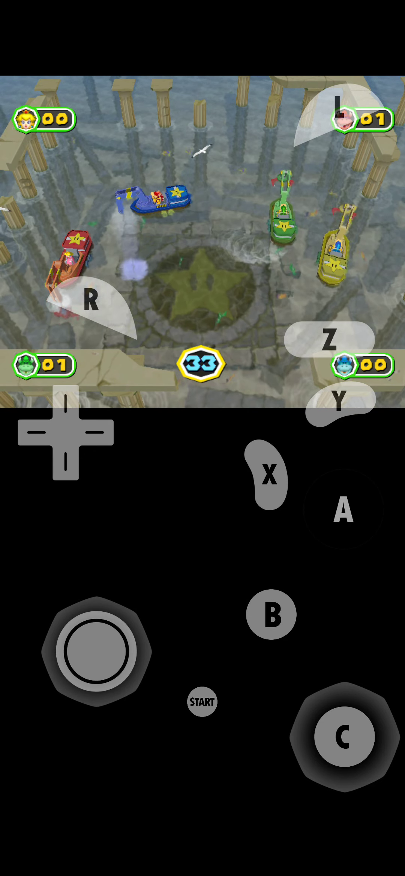
{"action": "left_click", "coordinate": [343, 510]}
{"action": "left_click_drag", "start_coordinate": [96, 651], "coordinate": [126, 630]}
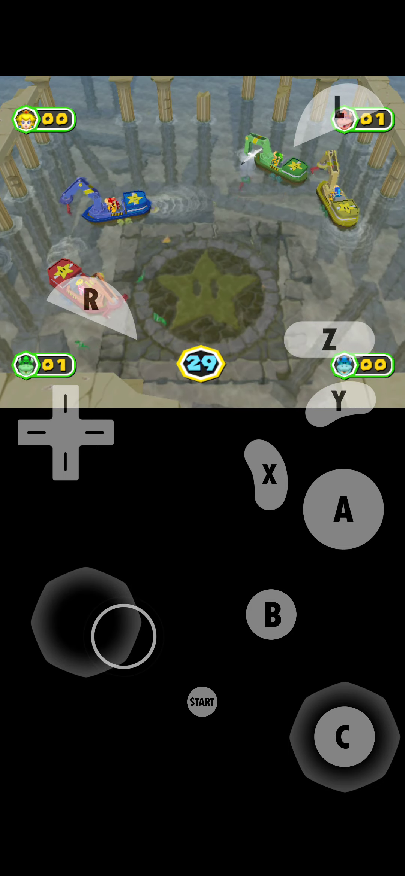
{"action": "left_click", "coordinate": [342, 510]}
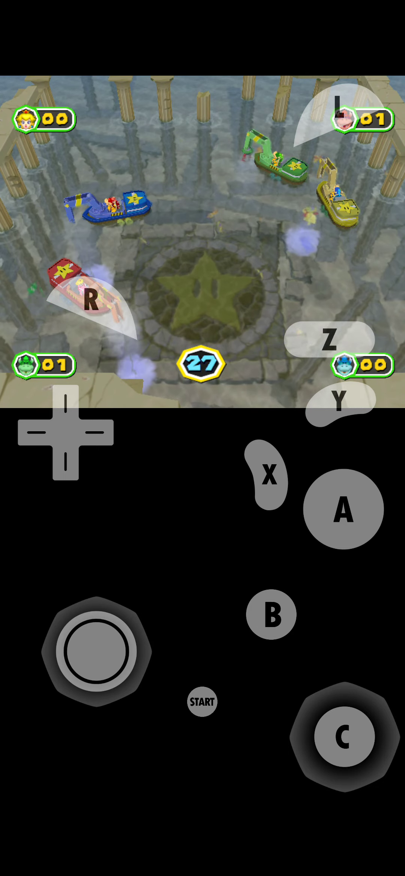
{"action": "left_click_drag", "start_coordinate": [96, 651], "coordinate": [83, 636]}
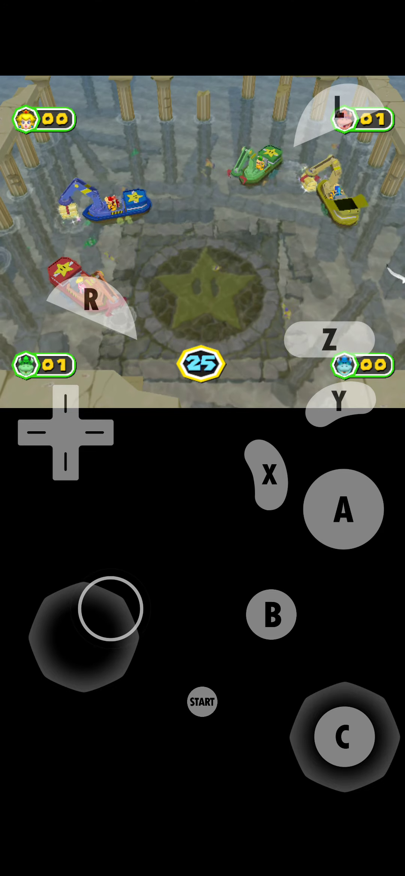
{"action": "left_click", "coordinate": [343, 511]}
Keep steering toward the center star and grabbing with the crane until time expires
{"action": "left_click", "coordinate": [343, 510]}
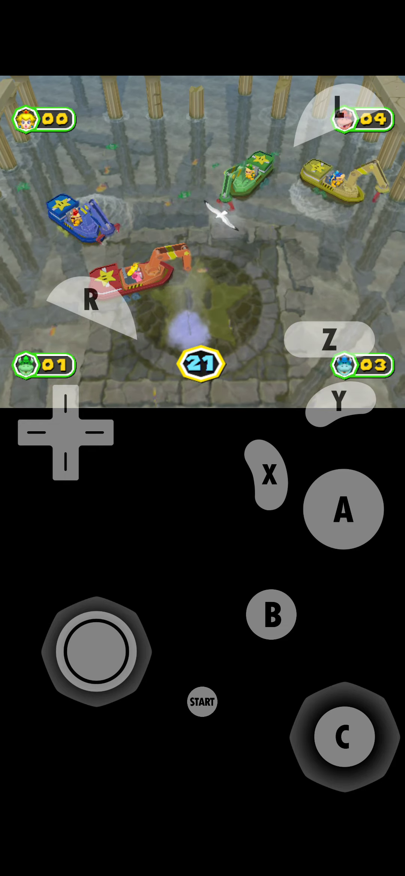
{"action": "left_click_drag", "start_coordinate": [96, 651], "coordinate": [94, 637]}
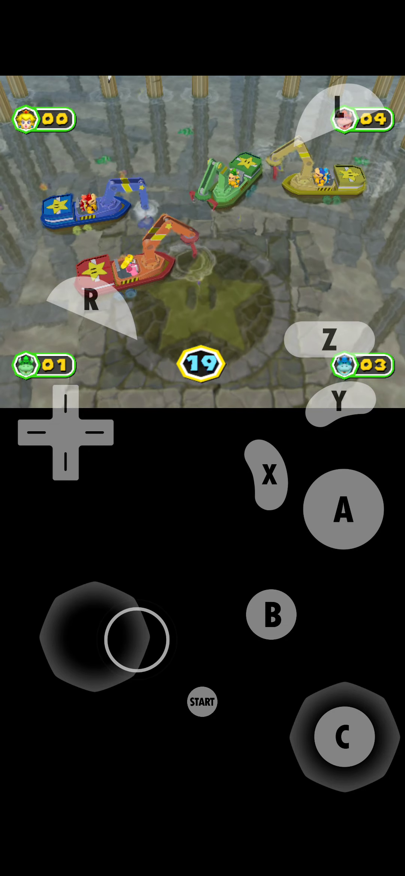
{"action": "left_click", "coordinate": [342, 510]}
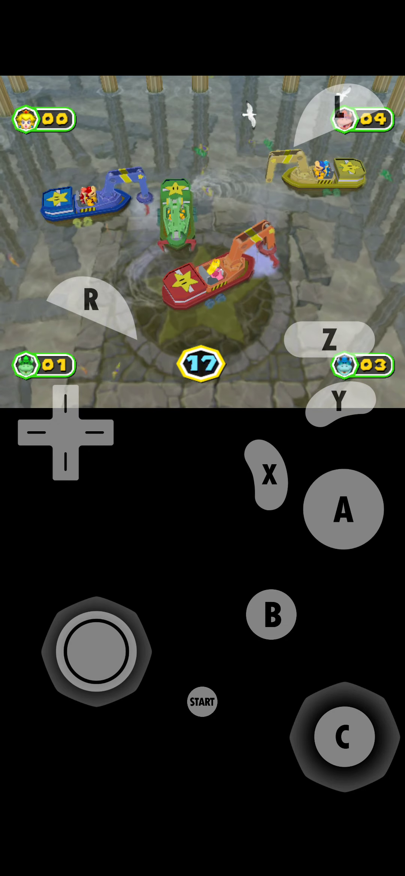
{"action": "left_click_drag", "start_coordinate": [96, 651], "coordinate": [79, 638]}
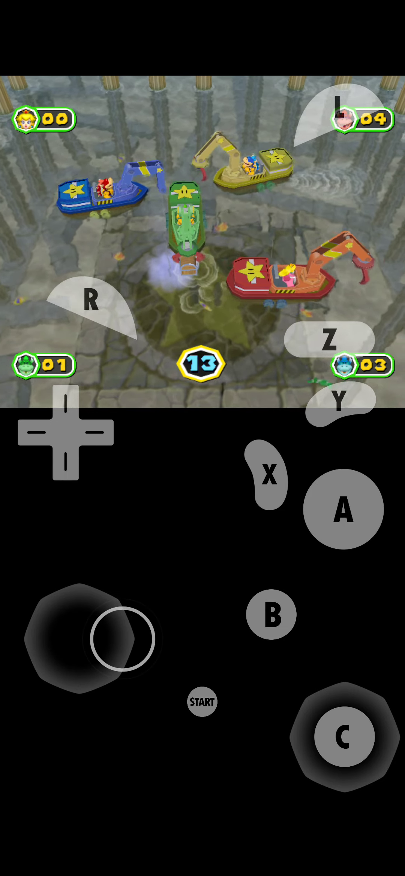
{"action": "left_click", "coordinate": [343, 510]}
{"action": "left_click_drag", "start_coordinate": [96, 650], "coordinate": [68, 627]}
{"action": "left_click", "coordinate": [343, 510]}
{"action": "mouse_move", "coordinate": [96, 651]}
{"action": "left_mouse_down"}
{"action": "mouse_move", "coordinate": [122, 622]}
{"action": "mouse_move", "coordinate": [103, 610]}
{"action": "left_mouse_up"}
{"action": "left_click", "coordinate": [343, 510]}
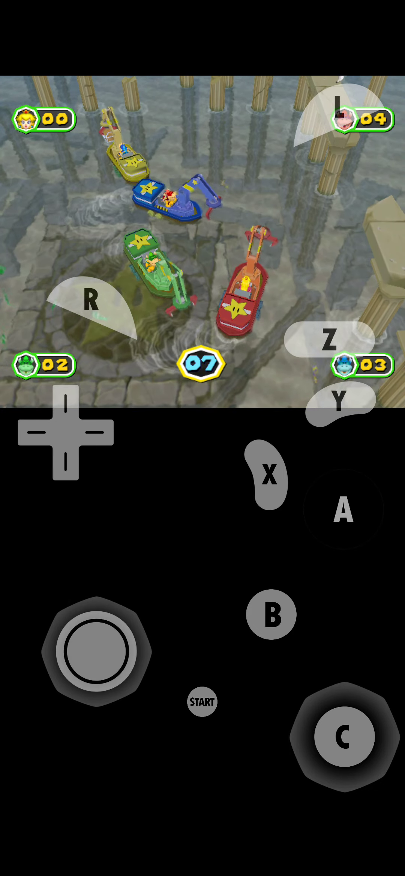
{"action": "left_click", "coordinate": [343, 510]}
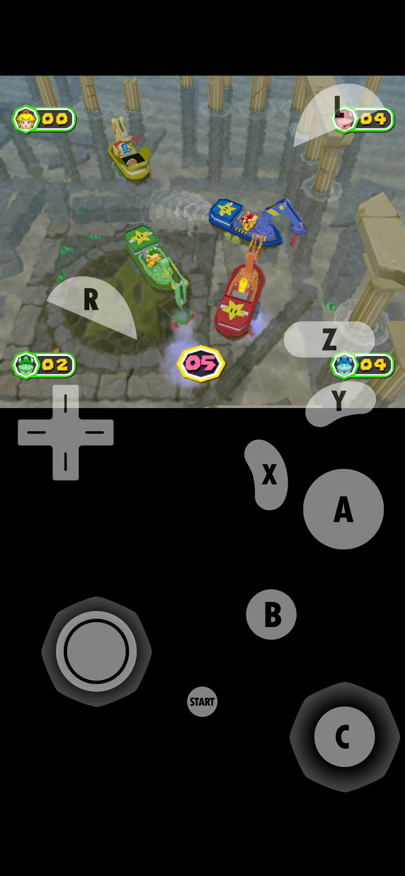
{"action": "mouse_move", "coordinate": [96, 650]}
{"action": "left_mouse_down"}
{"action": "mouse_move", "coordinate": [59, 631]}
{"action": "mouse_move", "coordinate": [137, 634]}
{"action": "left_mouse_up"}
{"action": "left_click", "coordinate": [343, 510]}
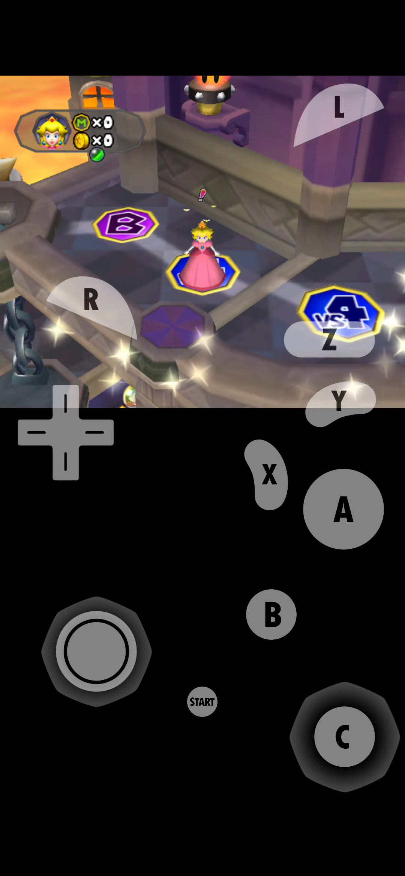
Open Peach's turn menu and roll a 5, landing on a 1-vs-3 space
{"action": "left_click", "coordinate": [343, 510]}
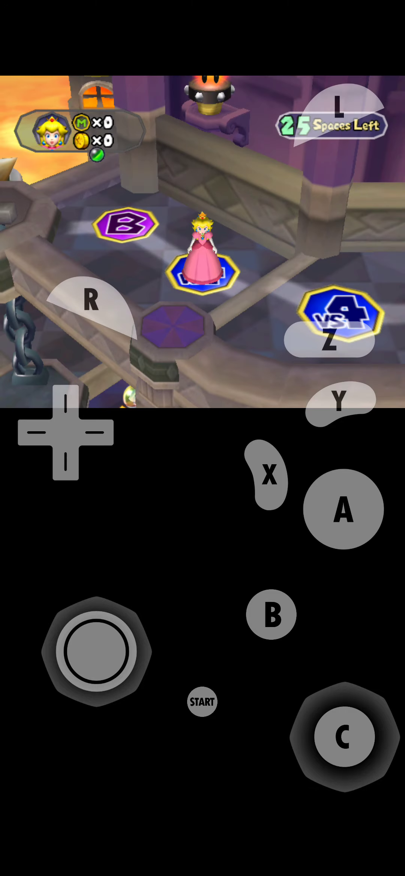
{"action": "left_click", "coordinate": [343, 509]}
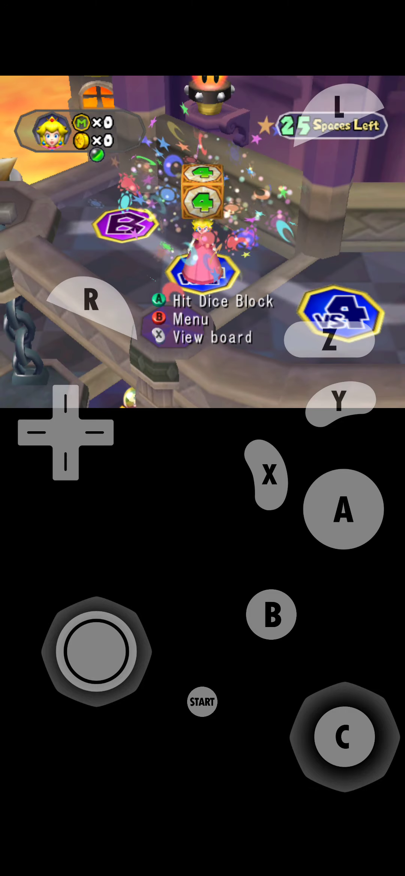
{"action": "left_click", "coordinate": [343, 510]}
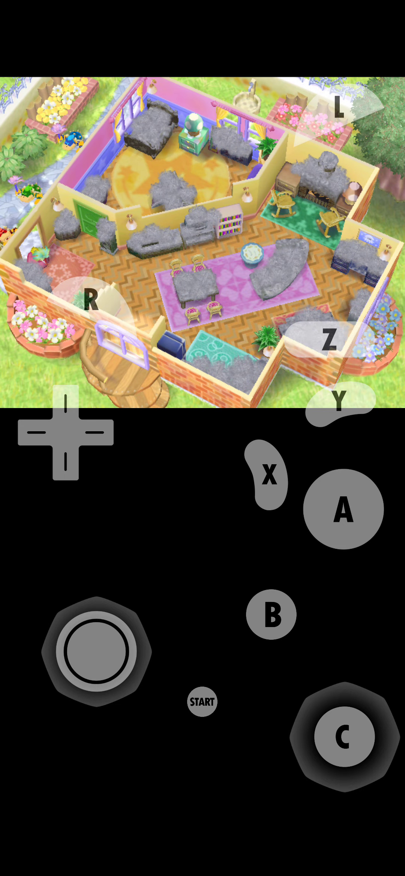
Walk Peach into the house and scrub the first two dusty furniture pieces
{"action": "left_click_drag", "start_coordinate": [96, 650], "coordinate": [111, 641]}
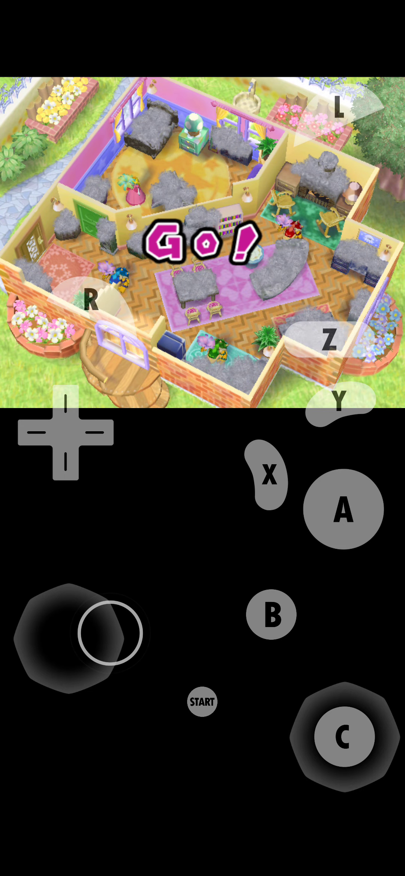
{"action": "left_click", "coordinate": [343, 509]}
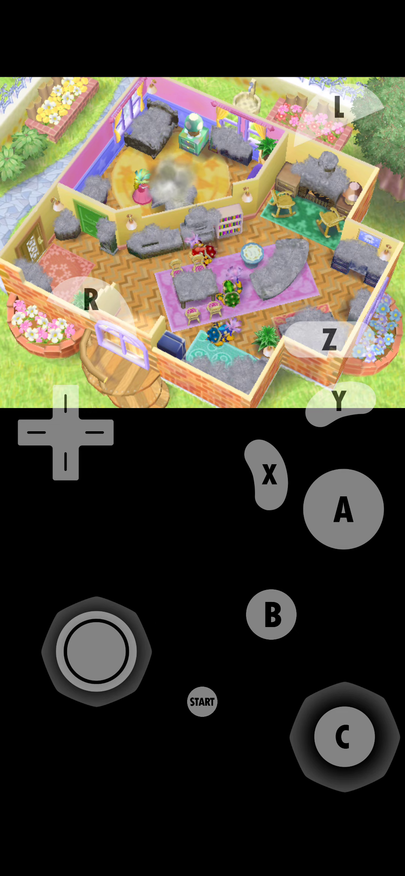
{"action": "left_click", "coordinate": [343, 510]}
{"action": "left_click", "coordinate": [343, 510]}
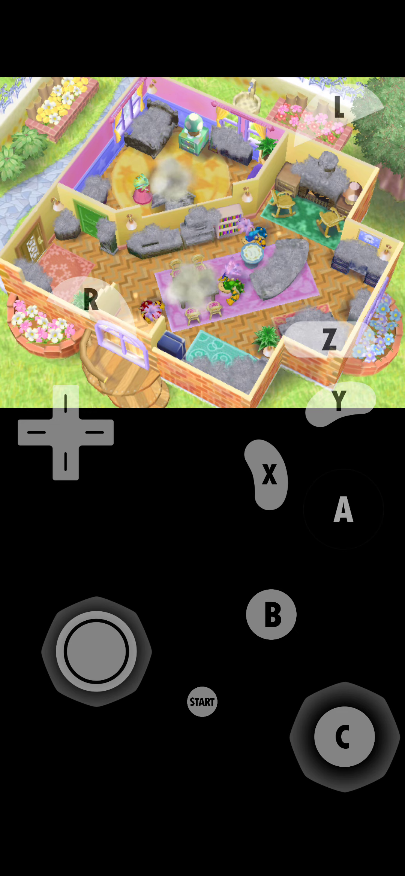
{"action": "left_click", "coordinate": [343, 509]}
{"action": "mouse_move", "coordinate": [95, 650]}
{"action": "left_mouse_down"}
{"action": "mouse_move", "coordinate": [120, 666]}
{"action": "mouse_move", "coordinate": [60, 670]}
{"action": "left_mouse_up"}
{"action": "left_click", "coordinate": [343, 510]}
{"action": "left_click", "coordinate": [342, 510]}
{"action": "left_click", "coordinate": [343, 509]}
Move to the next dusty piece and keep cleaning until Finish appears
{"action": "mouse_move", "coordinate": [60, 669]}
{"action": "left_mouse_down"}
{"action": "mouse_move", "coordinate": [89, 615]}
{"action": "mouse_move", "coordinate": [113, 620]}
{"action": "mouse_move", "coordinate": [109, 616]}
{"action": "left_mouse_up"}
{"action": "left_click", "coordinate": [343, 509]}
{"action": "left_click", "coordinate": [343, 509]}
{"action": "left_click", "coordinate": [343, 509]}
{"action": "left_click", "coordinate": [342, 509]}
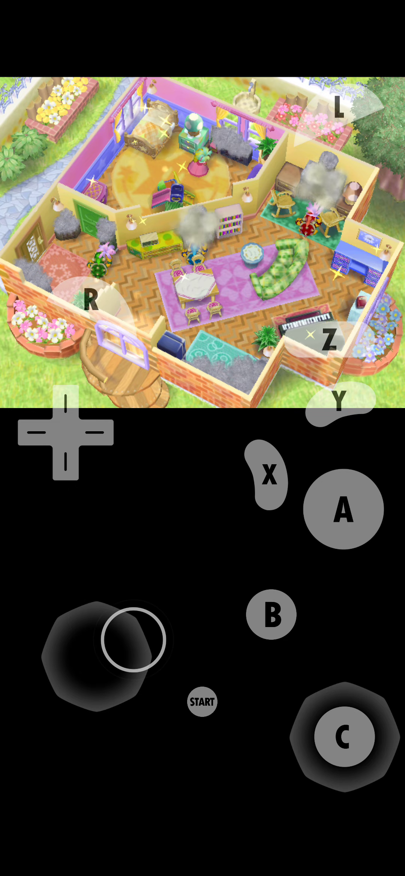
{"action": "left_click", "coordinate": [342, 509]}
{"action": "left_click", "coordinate": [343, 509]}
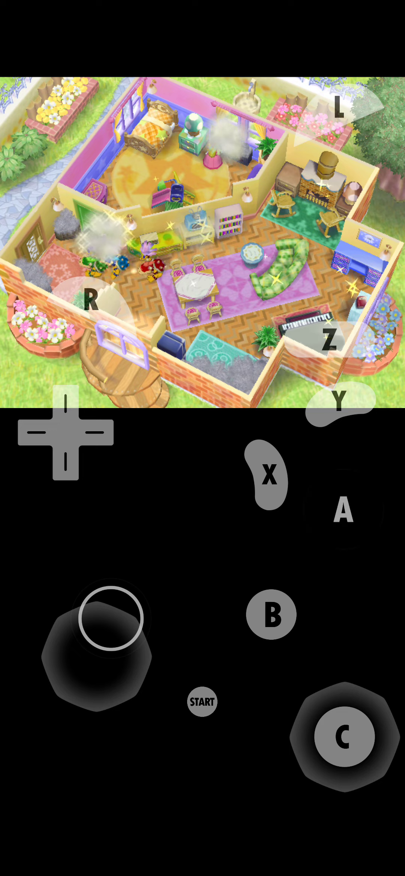
{"action": "left_click", "coordinate": [343, 510]}
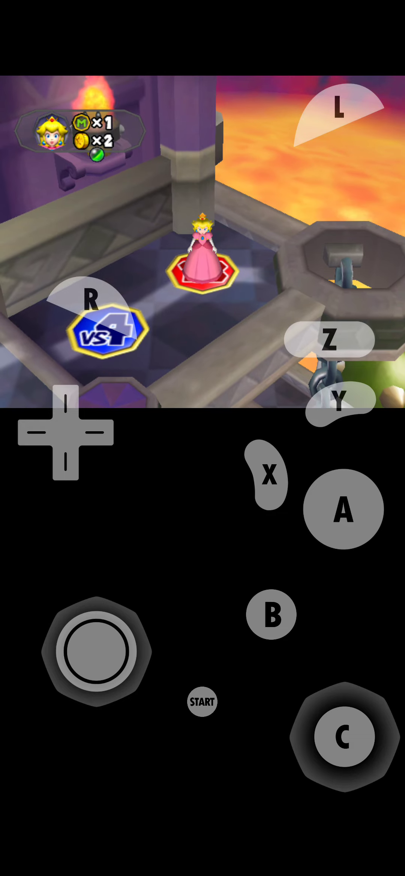
Collect the bonus for 10 coins, roll the dice, and pass the junction prompt
{"action": "left_click", "coordinate": [342, 509]}
{"action": "left_click", "coordinate": [342, 509]}
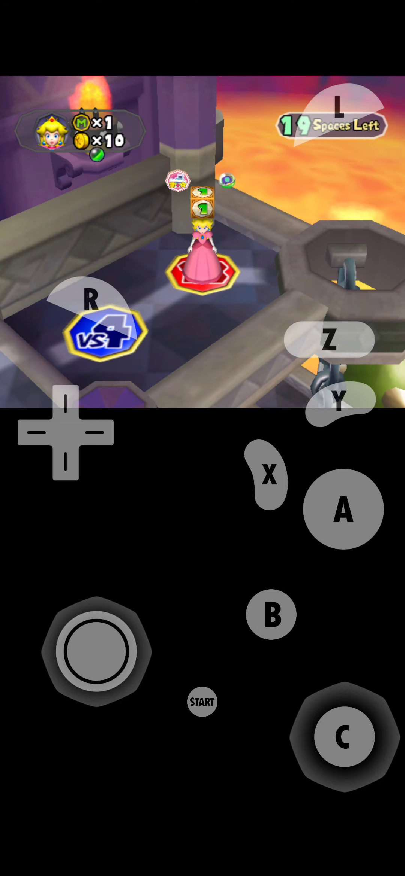
{"action": "left_click", "coordinate": [342, 510]}
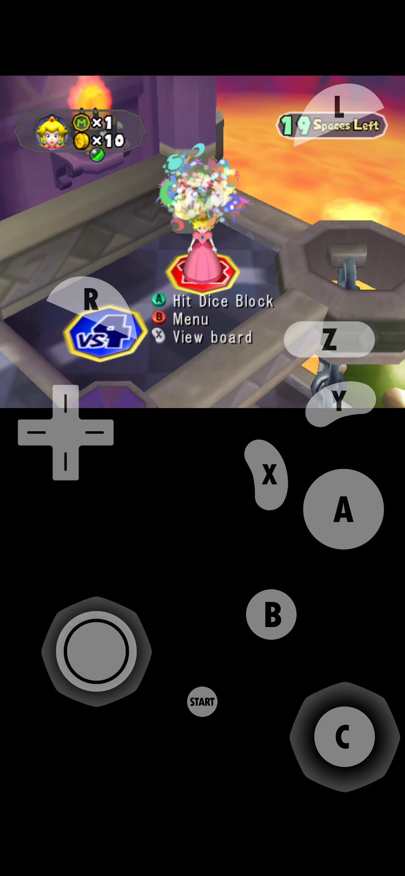
{"action": "left_click", "coordinate": [342, 509]}
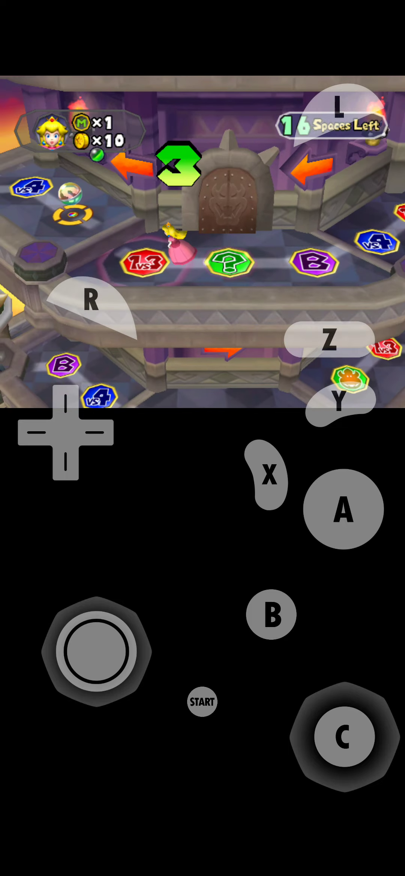
{"action": "left_click", "coordinate": [342, 510]}
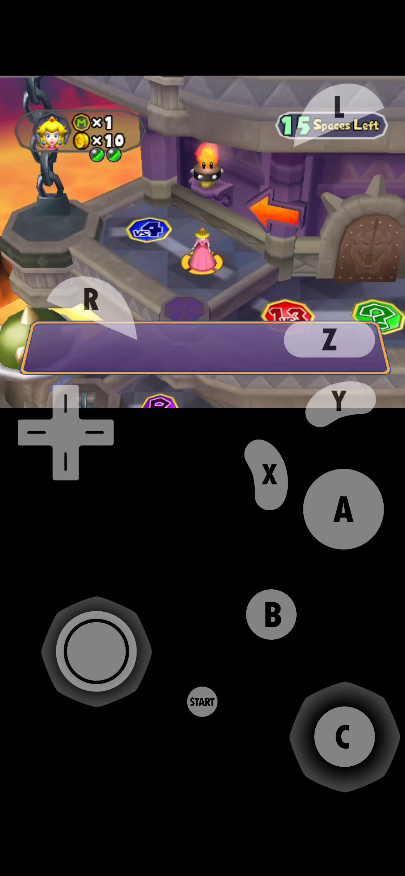
{"action": "left_click", "coordinate": [342, 509]}
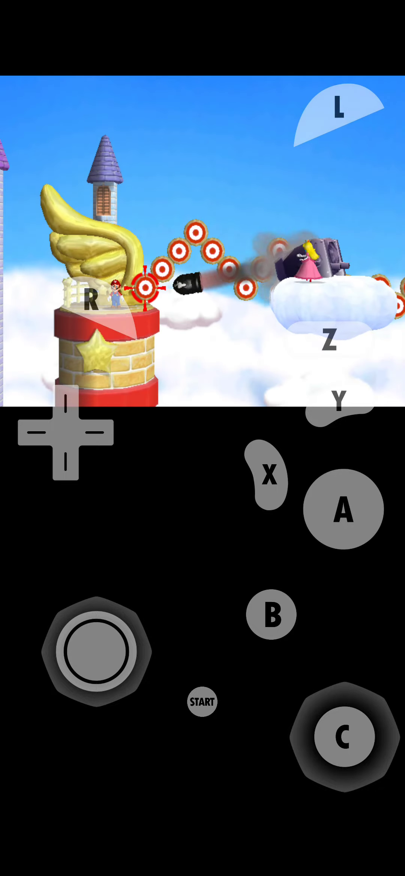
Aim the crosshair at the first targets and fire the opening shots
{"action": "left_click_drag", "start_coordinate": [96, 650], "coordinate": [151, 644]}
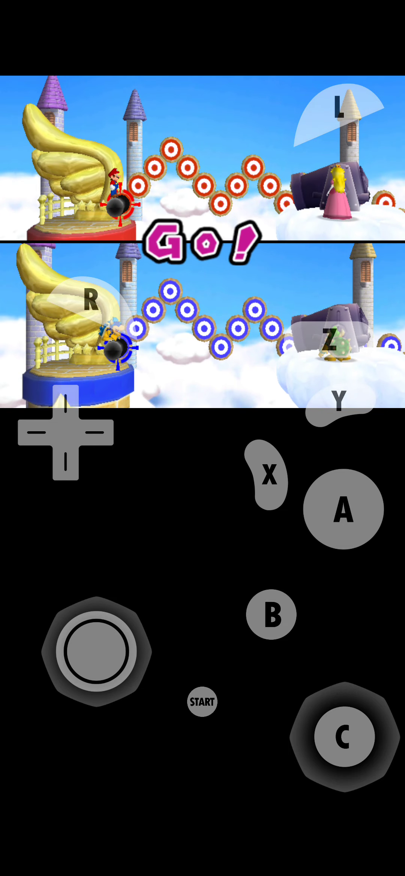
{"action": "mouse_move", "coordinate": [96, 650]}
{"action": "left_mouse_down"}
{"action": "mouse_move", "coordinate": [103, 630]}
{"action": "mouse_move", "coordinate": [134, 643]}
{"action": "left_mouse_up"}
{"action": "left_click", "coordinate": [343, 511]}
{"action": "left_click_drag", "start_coordinate": [96, 650], "coordinate": [141, 640]}
{"action": "left_click", "coordinate": [342, 510]}
{"action": "left_click_drag", "start_coordinate": [99, 633], "coordinate": [147, 643]}
{"action": "left_click", "coordinate": [343, 510]}
{"action": "left_click_drag", "start_coordinate": [89, 644], "coordinate": [138, 640]}
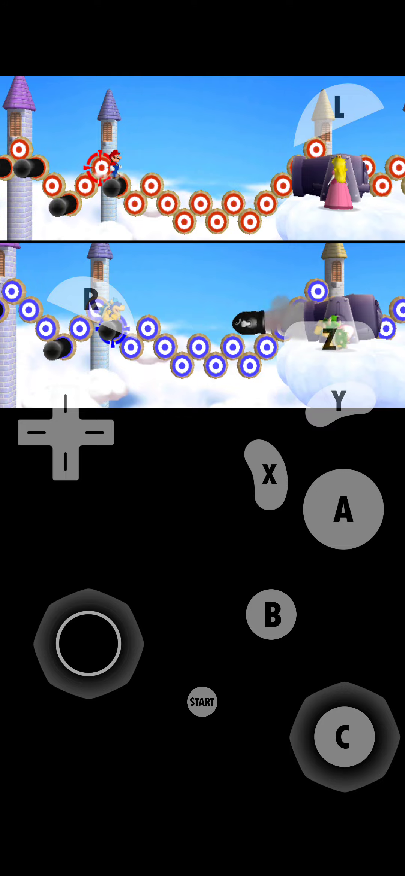
Keep sweeping the crosshair along the targets and firing at each ring
{"action": "left_click_drag", "start_coordinate": [89, 643], "coordinate": [148, 644]}
{"action": "left_click", "coordinate": [343, 510]}
{"action": "left_click_drag", "start_coordinate": [96, 647], "coordinate": [148, 643]}
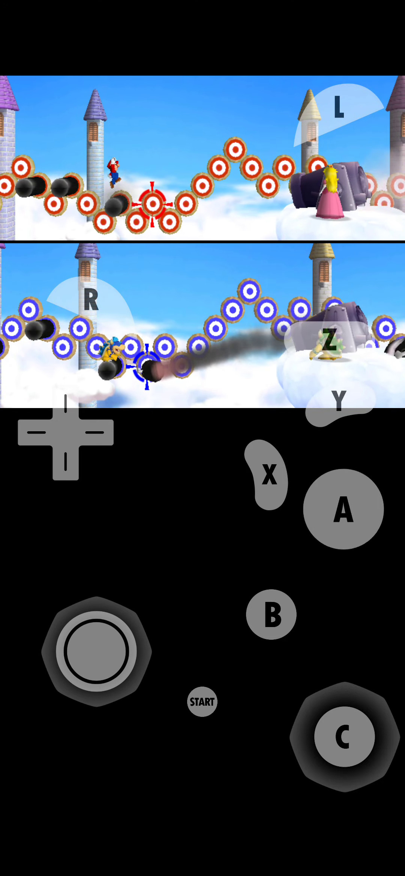
{"action": "left_click", "coordinate": [342, 510]}
{"action": "left_click_drag", "start_coordinate": [96, 647], "coordinate": [127, 640]}
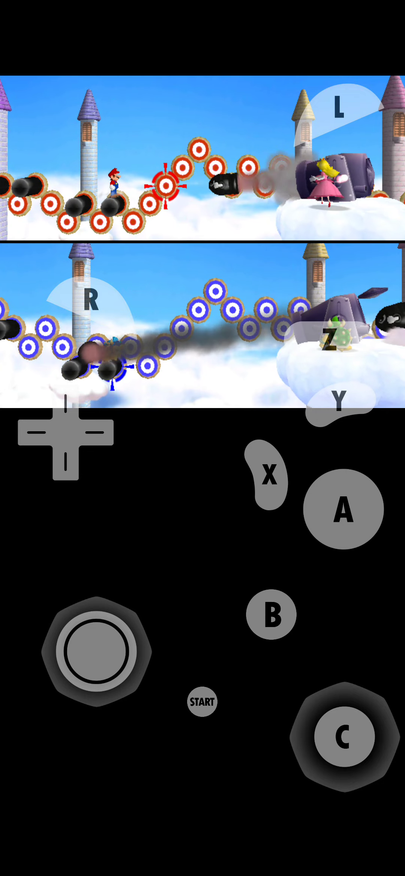
{"action": "left_click_drag", "start_coordinate": [96, 649], "coordinate": [129, 633]}
{"action": "left_click", "coordinate": [343, 510]}
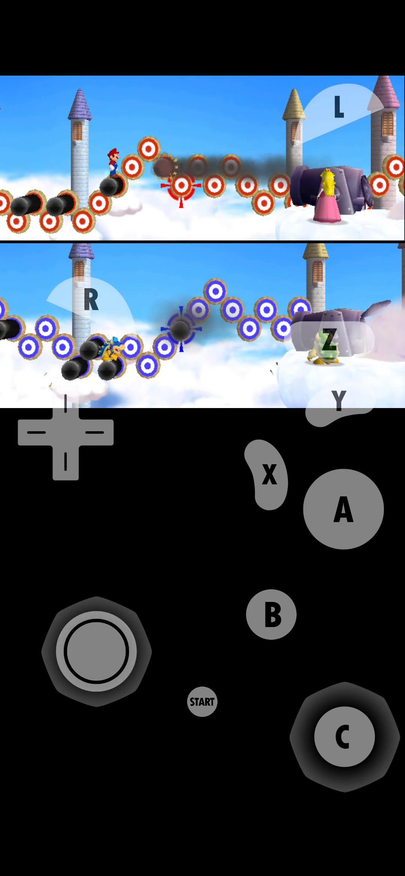
{"action": "left_click_drag", "start_coordinate": [97, 649], "coordinate": [144, 644]}
{"action": "left_click", "coordinate": [342, 510]}
Shoot the last rings in the row until Finish appears
{"action": "left_click_drag", "start_coordinate": [97, 649], "coordinate": [141, 637]}
{"action": "left_click", "coordinate": [343, 509]}
{"action": "left_click_drag", "start_coordinate": [97, 649], "coordinate": [134, 647]}
{"action": "left_click", "coordinate": [342, 510]}
{"action": "left_click_drag", "start_coordinate": [96, 649], "coordinate": [142, 649]}
{"action": "left_click", "coordinate": [343, 509]}
{"action": "left_click_drag", "start_coordinate": [96, 649], "coordinate": [140, 649]}
{"action": "left_click", "coordinate": [343, 510]}
{"action": "left_click_drag", "start_coordinate": [97, 650], "coordinate": [140, 649]}
{"action": "left_click", "coordinate": [343, 509]}
{"action": "left_click", "coordinate": [342, 509]}
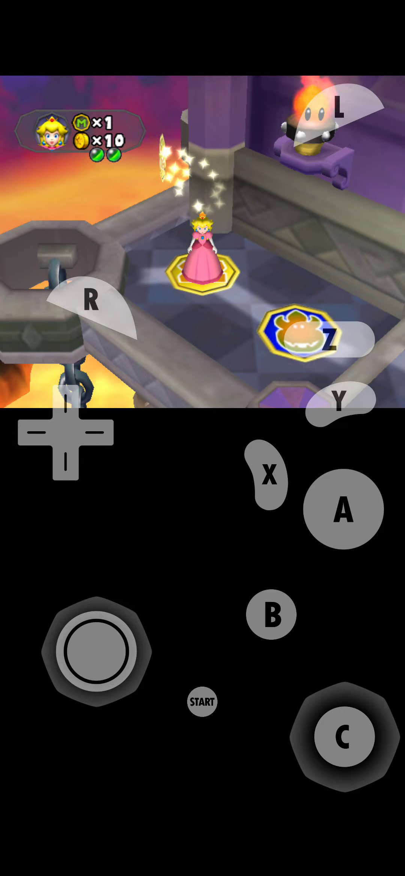
Collect the coin reward for 20 coins and roll a 13 toward Bowser
{"action": "left_click", "coordinate": [342, 510]}
{"action": "left_click", "coordinate": [342, 509]}
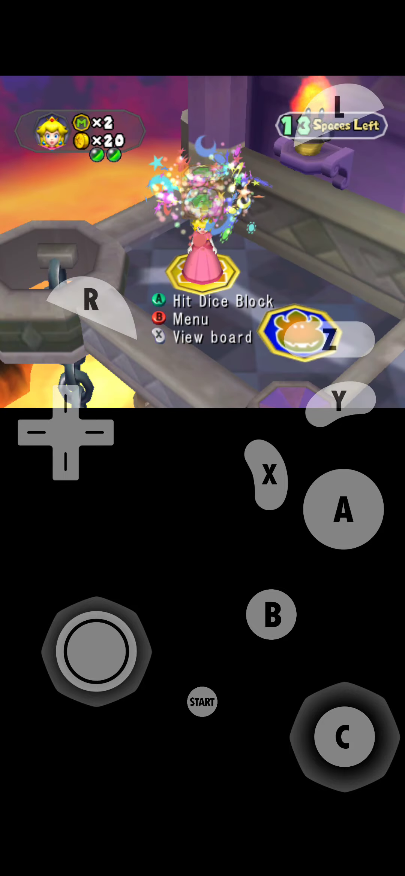
{"action": "left_click", "coordinate": [342, 510]}
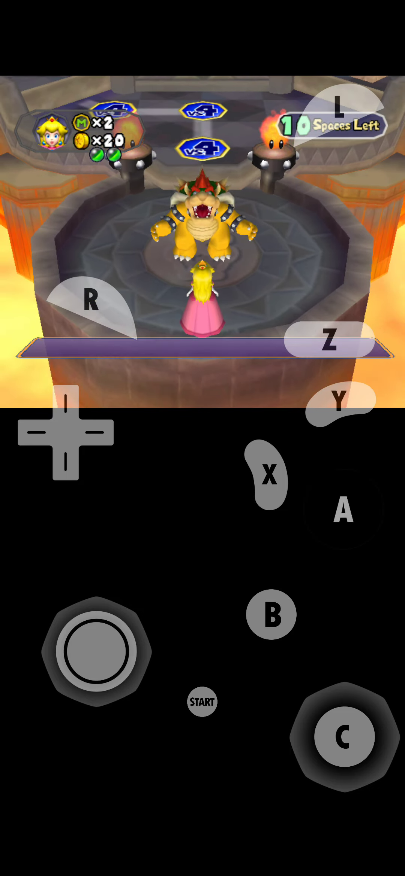
Advance Bowser's dialogue until the Catch You Letter mini-game starts
{"action": "left_click", "coordinate": [343, 510]}
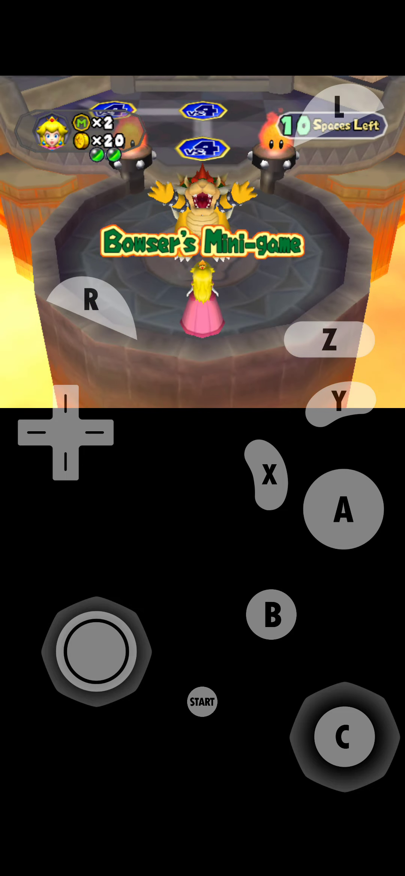
{"action": "left_click", "coordinate": [342, 510]}
{"action": "left_click", "coordinate": [343, 511]}
{"action": "left_click", "coordinate": [343, 510]}
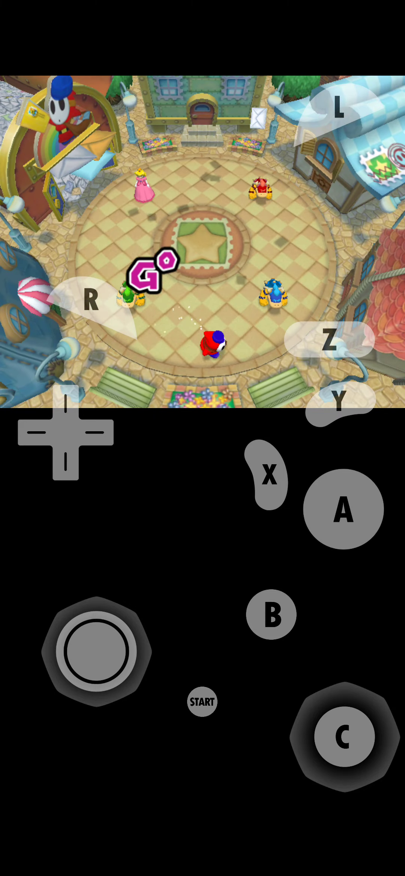
Steer Peach around the plaza grabbing letters, then dismiss the PEACH Won! screen
{"action": "mouse_move", "coordinate": [96, 650]}
{"action": "left_mouse_down"}
{"action": "mouse_move", "coordinate": [87, 667]}
{"action": "mouse_move", "coordinate": [123, 593]}
{"action": "mouse_move", "coordinate": [50, 628]}
{"action": "mouse_move", "coordinate": [96, 582]}
{"action": "mouse_move", "coordinate": [130, 630]}
{"action": "mouse_move", "coordinate": [62, 638]}
{"action": "mouse_move", "coordinate": [103, 654]}
{"action": "mouse_move", "coordinate": [75, 582]}
{"action": "mouse_move", "coordinate": [86, 579]}
{"action": "mouse_move", "coordinate": [76, 575]}
{"action": "mouse_move", "coordinate": [49, 618]}
{"action": "mouse_move", "coordinate": [72, 647]}
{"action": "mouse_move", "coordinate": [130, 612]}
{"action": "mouse_move", "coordinate": [69, 644]}
{"action": "mouse_move", "coordinate": [78, 591]}
{"action": "mouse_move", "coordinate": [109, 582]}
{"action": "mouse_move", "coordinate": [130, 620]}
{"action": "mouse_move", "coordinate": [99, 579]}
{"action": "left_mouse_up"}
{"action": "left_click", "coordinate": [342, 509]}
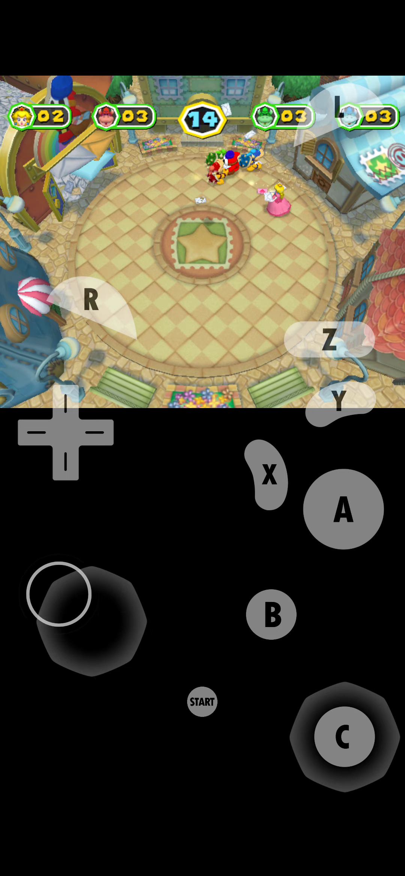
{"action": "mouse_move", "coordinate": [59, 647]}
{"action": "left_mouse_down"}
{"action": "mouse_move", "coordinate": [110, 651]}
{"action": "mouse_move", "coordinate": [89, 663]}
{"action": "mouse_move", "coordinate": [55, 603]}
{"action": "mouse_move", "coordinate": [57, 645]}
{"action": "mouse_move", "coordinate": [75, 657]}
{"action": "mouse_move", "coordinate": [124, 637]}
{"action": "mouse_move", "coordinate": [127, 627]}
{"action": "mouse_move", "coordinate": [132, 626]}
{"action": "mouse_move", "coordinate": [127, 603]}
{"action": "mouse_move", "coordinate": [83, 589]}
{"action": "mouse_move", "coordinate": [51, 623]}
{"action": "mouse_move", "coordinate": [131, 626]}
{"action": "mouse_move", "coordinate": [129, 599]}
{"action": "mouse_move", "coordinate": [83, 568]}
{"action": "mouse_move", "coordinate": [58, 596]}
{"action": "mouse_move", "coordinate": [72, 654]}
{"action": "mouse_move", "coordinate": [83, 661]}
{"action": "mouse_move", "coordinate": [86, 657]}
{"action": "mouse_move", "coordinate": [54, 608]}
{"action": "mouse_move", "coordinate": [130, 616]}
{"action": "mouse_move", "coordinate": [120, 579]}
{"action": "mouse_move", "coordinate": [116, 582]}
{"action": "mouse_move", "coordinate": [131, 610]}
{"action": "mouse_move", "coordinate": [120, 589]}
{"action": "left_mouse_up"}
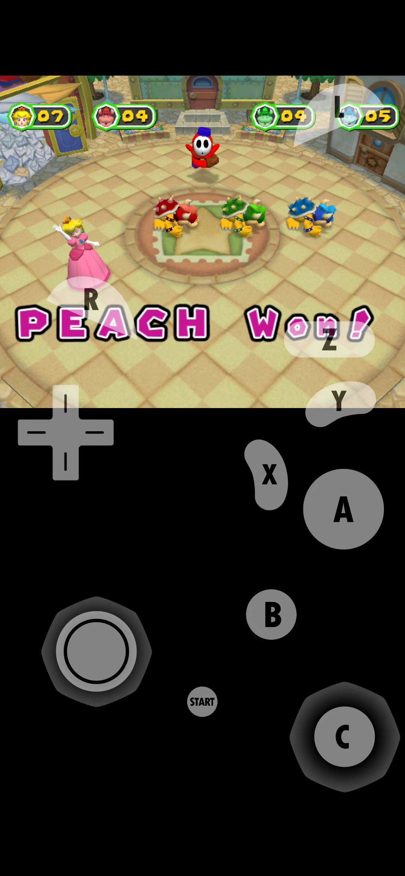
{"action": "left_click", "coordinate": [342, 509]}
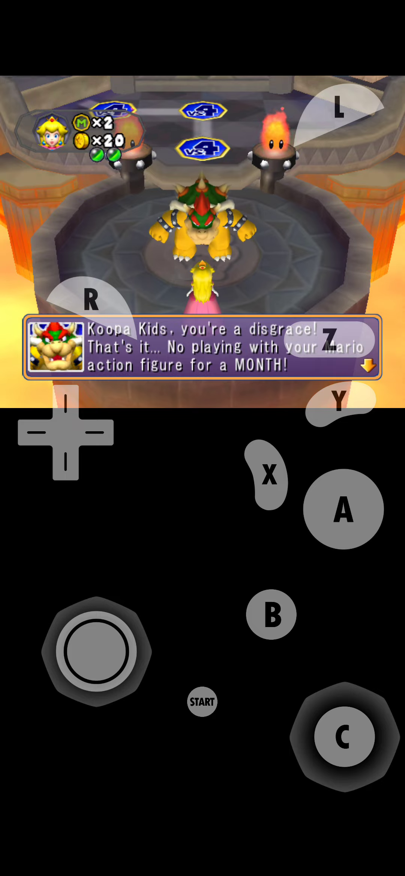
Advance Bowser's lines and collect the reward, leaving Peach with 3 Mini Stars
{"action": "left_click", "coordinate": [342, 510]}
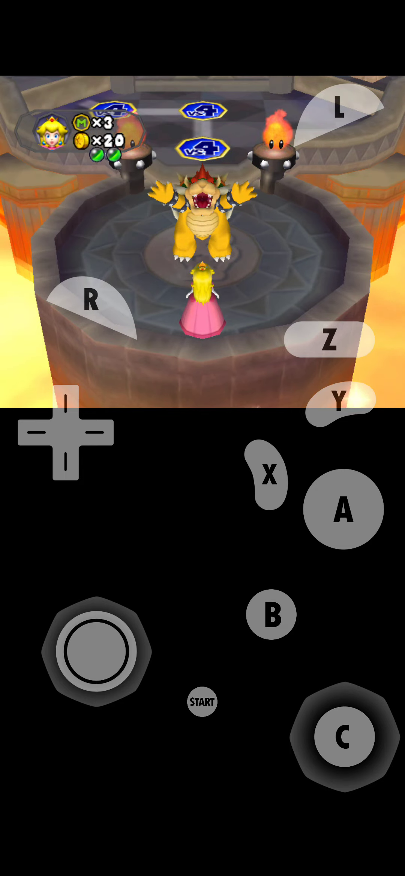
{"action": "left_click", "coordinate": [342, 511]}
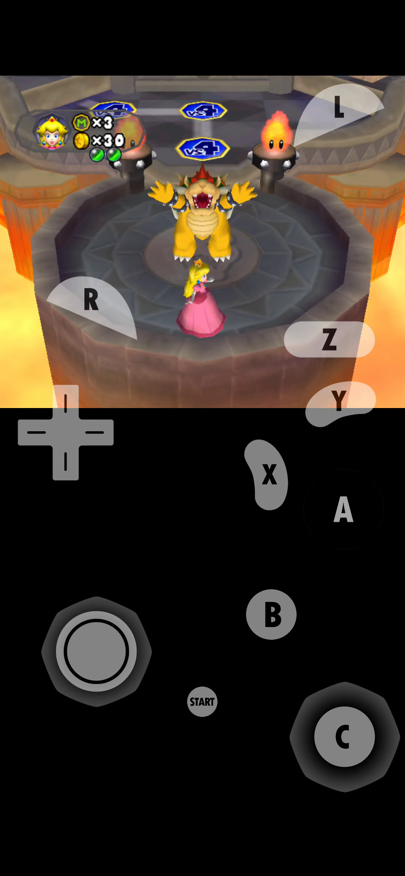
{"action": "left_click", "coordinate": [343, 510]}
{"action": "left_click", "coordinate": [342, 510]}
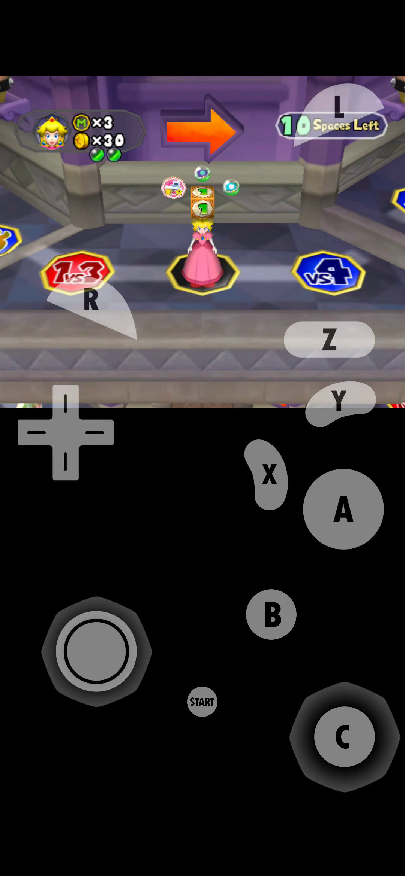
Choose a different turn option and hit the dice block, rolling a 1 for Peach
{"action": "left_click_drag", "start_coordinate": [96, 651], "coordinate": [62, 651]}
{"action": "left_click", "coordinate": [343, 510]}
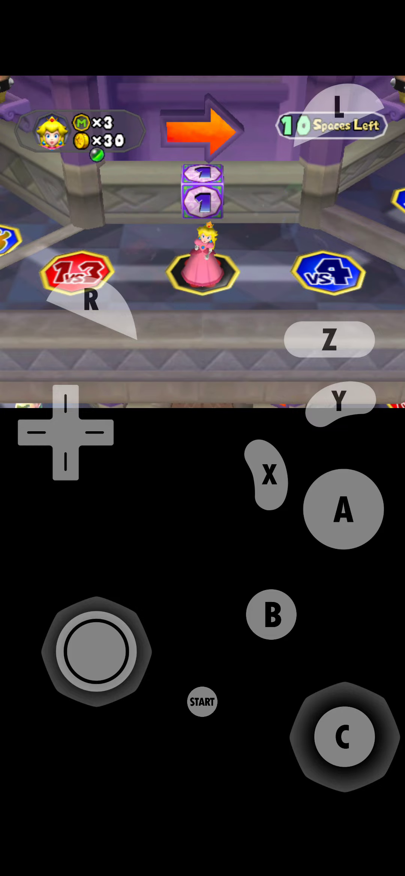
{"action": "left_click", "coordinate": [343, 510]}
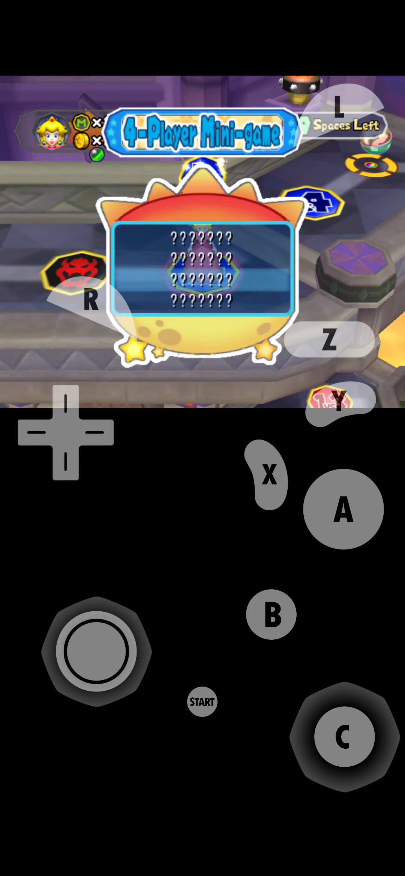
Stop the mini-game roulette so it lands on Odd Card Out
{"action": "left_click", "coordinate": [343, 510]}
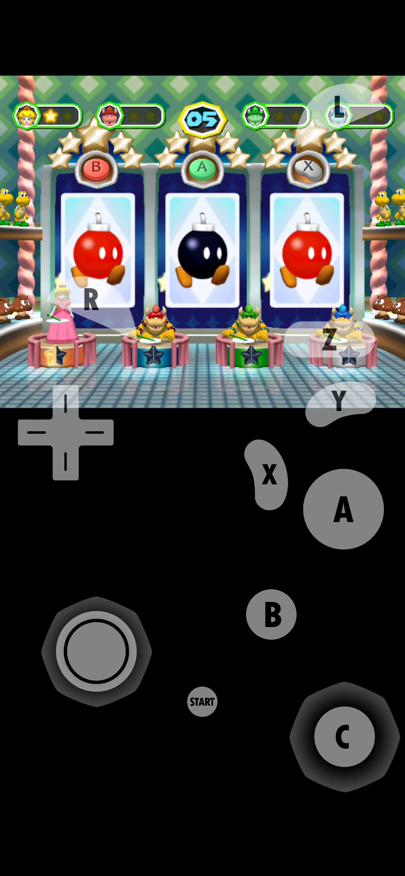
Pick the odd card out among the three bomb cards to win Odd Card Out
{"action": "left_click", "coordinate": [342, 509]}
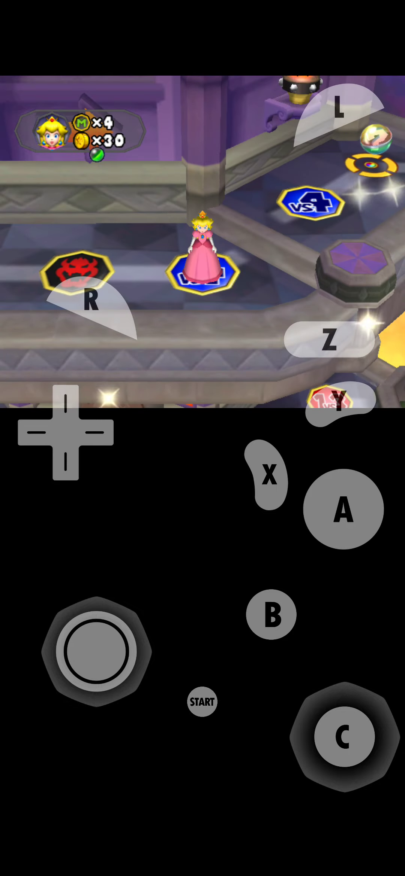
Collect the coin reward for 40 coins, then roll a 3 and reach the 2-vs-2 space
{"action": "left_click", "coordinate": [343, 510]}
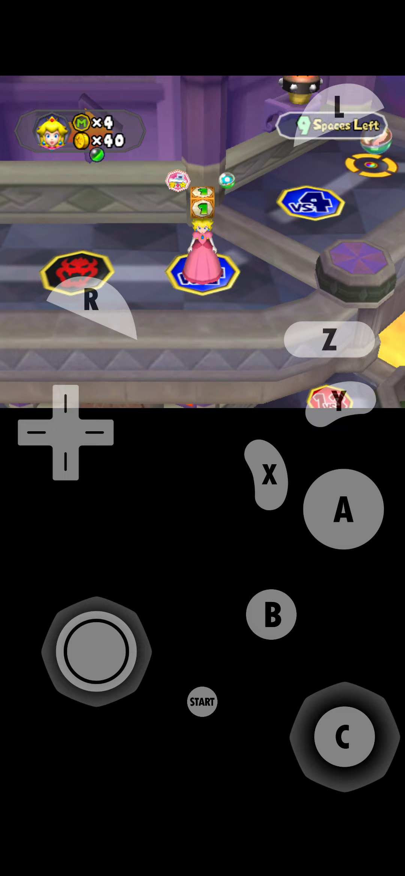
{"action": "left_click", "coordinate": [343, 510]}
{"action": "left_click", "coordinate": [343, 510]}
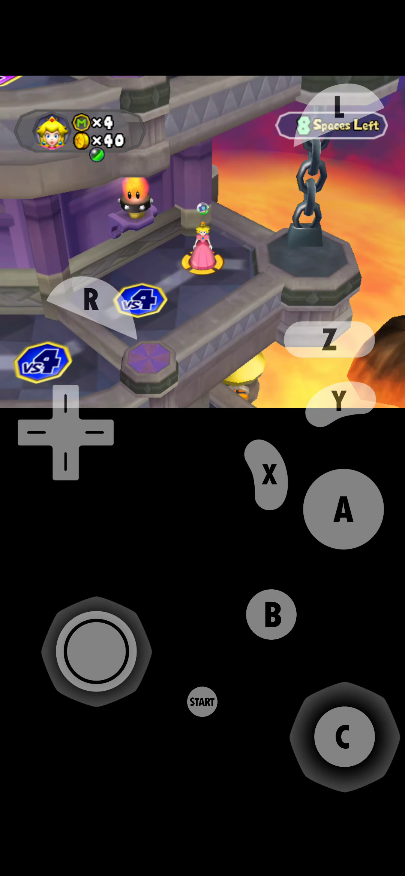
{"action": "left_click", "coordinate": [342, 510]}
{"action": "left_click", "coordinate": [343, 511]}
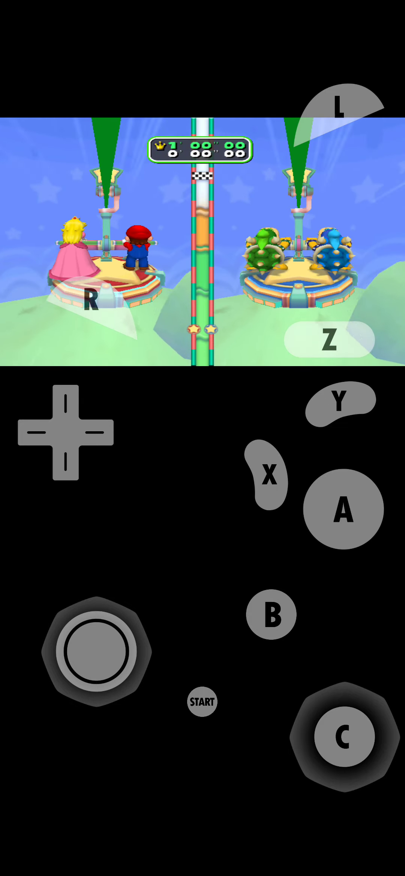
Power Peach and Mario's gondola forward by matching the A and B prompts
{"action": "left_click", "coordinate": [343, 511]}
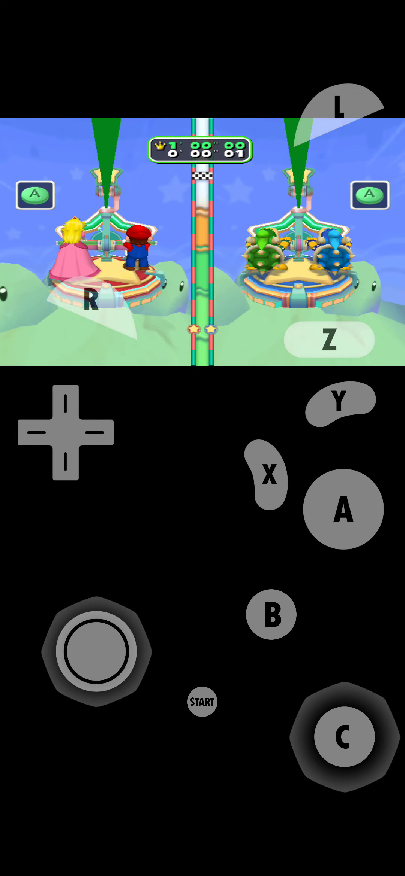
{"action": "left_click", "coordinate": [342, 510]}
{"action": "left_click", "coordinate": [342, 510]}
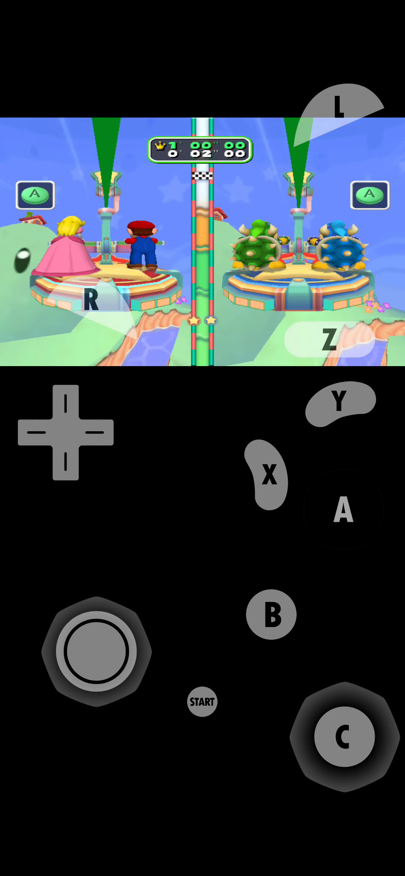
{"action": "left_click", "coordinate": [342, 510]}
{"action": "left_click", "coordinate": [271, 615]}
{"action": "left_click", "coordinate": [270, 615]}
{"action": "left_click", "coordinate": [343, 510]}
{"action": "left_click", "coordinate": [343, 510]}
{"action": "left_click", "coordinate": [343, 510]}
{"action": "left_click", "coordinate": [343, 510]}
{"action": "left_click", "coordinate": [342, 511]}
Keep matching the switching A and B prompts until Gondola Glide ends
{"action": "left_click", "coordinate": [271, 615]}
{"action": "left_click", "coordinate": [271, 615]}
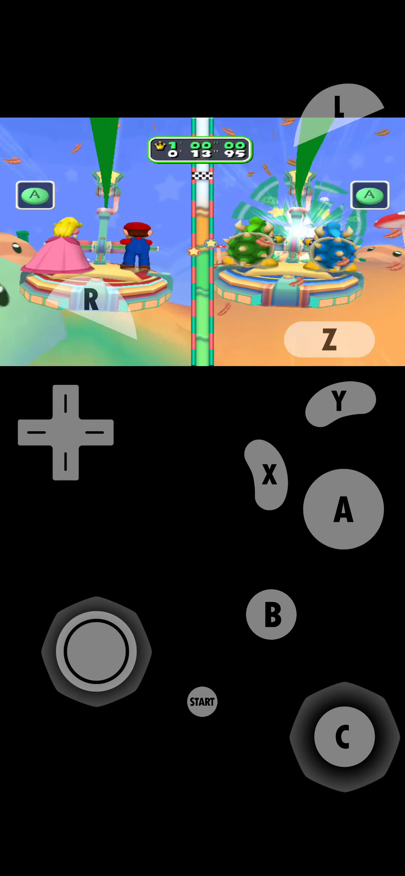
{"action": "left_click", "coordinate": [343, 510]}
{"action": "left_click", "coordinate": [343, 510]}
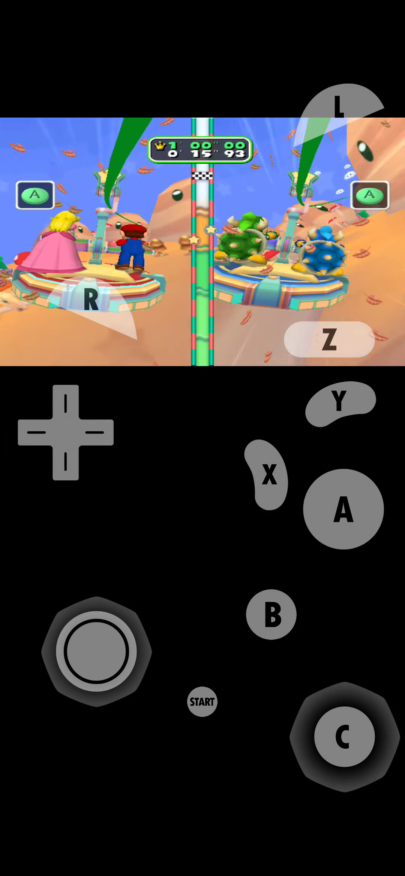
{"action": "left_click", "coordinate": [343, 510]}
{"action": "left_click", "coordinate": [343, 510]}
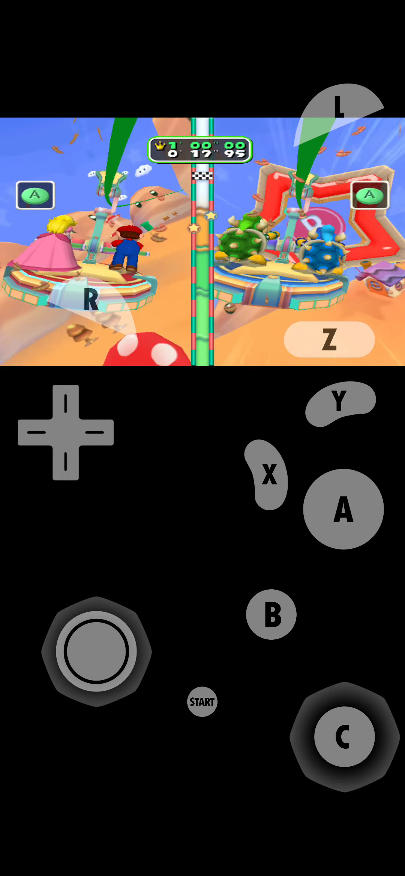
{"action": "left_click", "coordinate": [343, 510]}
{"action": "left_click", "coordinate": [343, 510]}
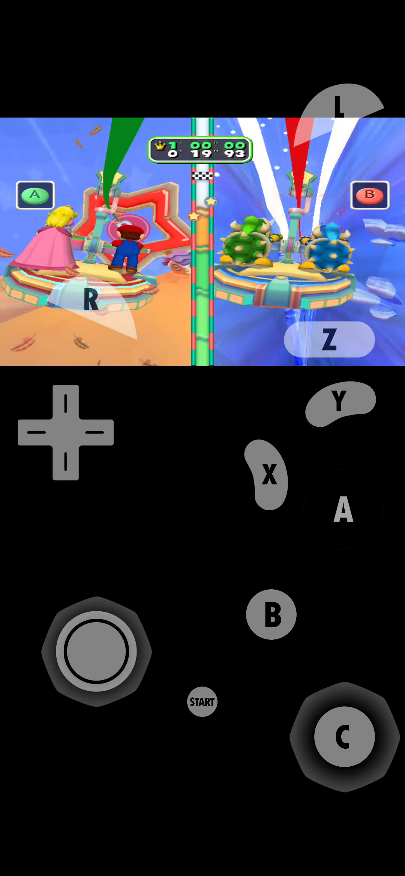
{"action": "left_click", "coordinate": [343, 511]}
{"action": "left_click", "coordinate": [271, 615]}
{"action": "left_click", "coordinate": [271, 615]}
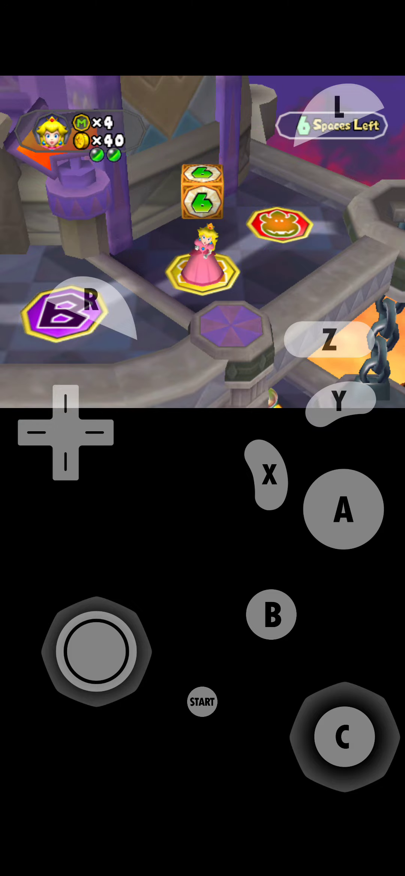
Roll a 6 so Peach reaches the top of Infernal Tower
{"action": "left_click", "coordinate": [343, 510]}
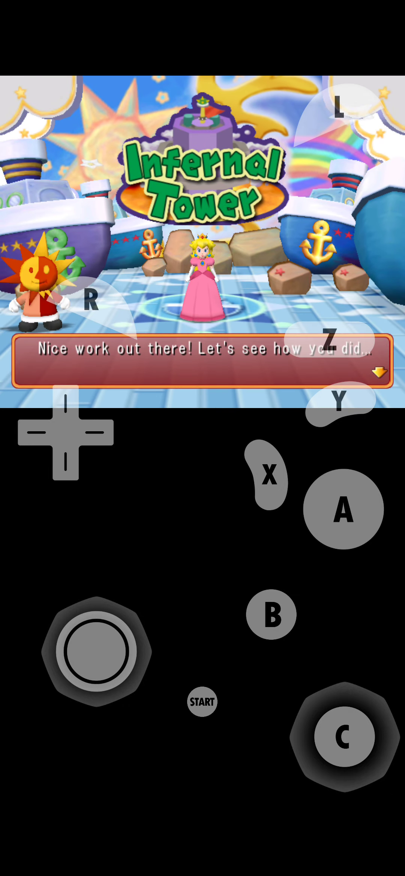
Dismiss the host's message and close the Infernal Tower results totaling 430 coins
{"action": "left_click", "coordinate": [343, 510]}
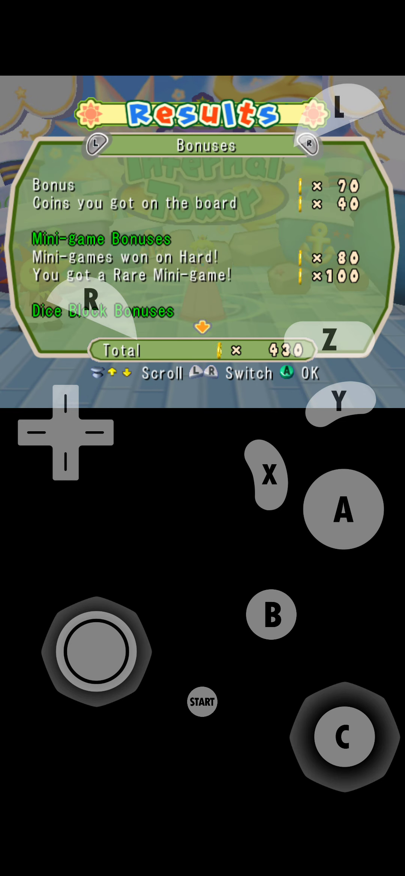
{"action": "mouse_move", "coordinate": [95, 651]}
{"action": "left_mouse_down"}
{"action": "mouse_move", "coordinate": [87, 726]}
{"action": "mouse_move", "coordinate": [79, 726]}
{"action": "left_mouse_up"}
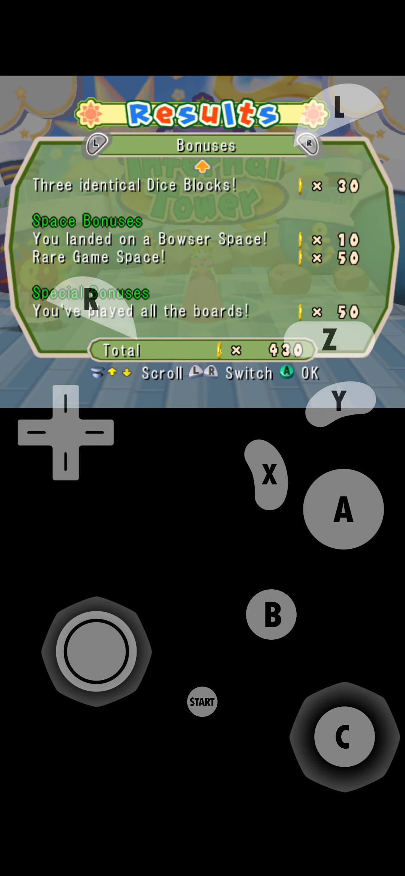
{"action": "left_click", "coordinate": [342, 509]}
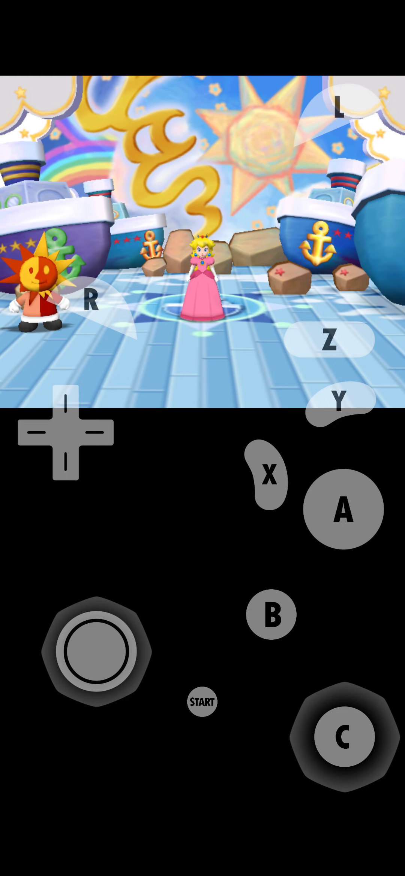
Advance the hub message to reveal Peach's total of 21 Stars
{"action": "left_click", "coordinate": [342, 509]}
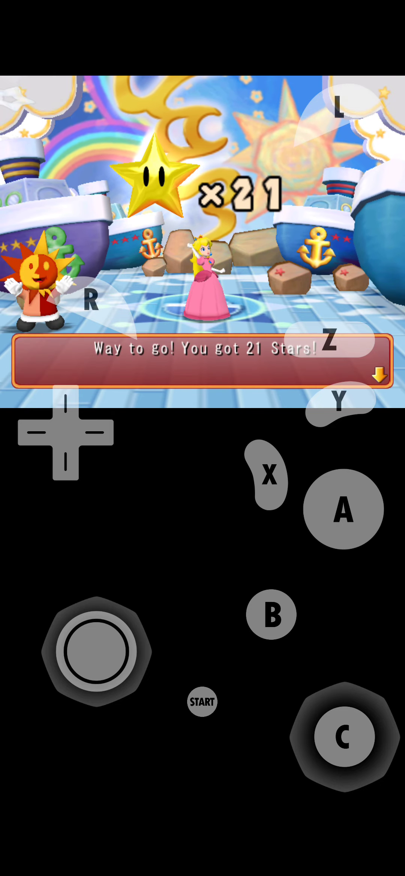